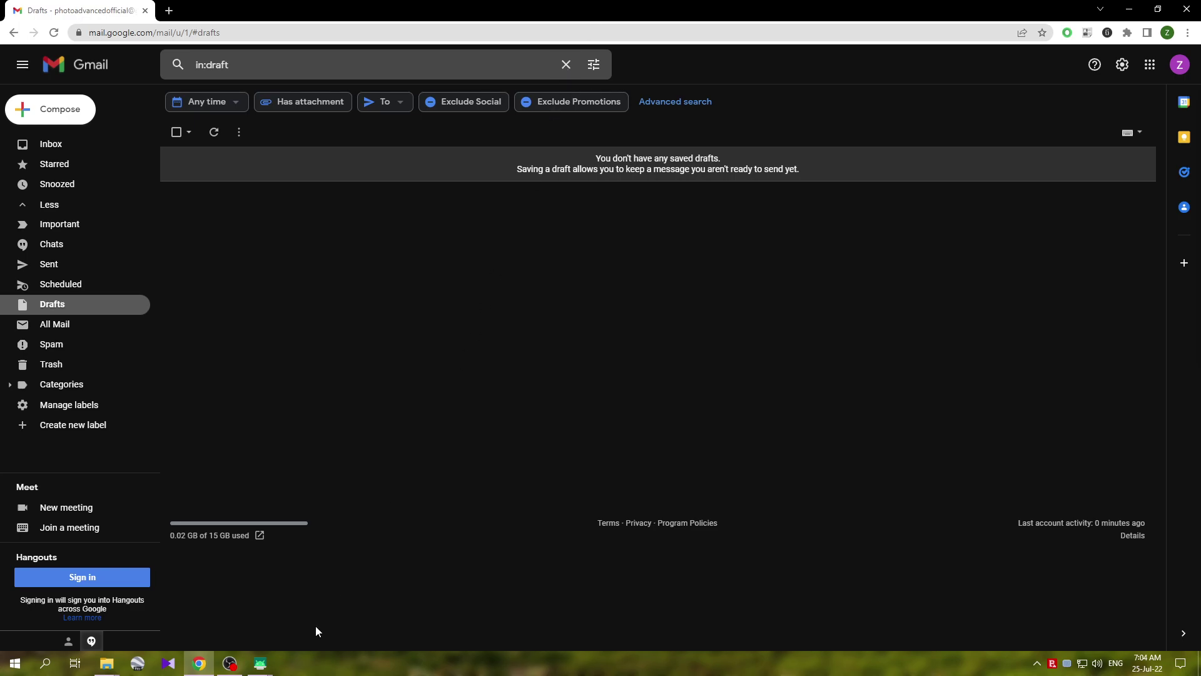
# On the mirrored Pixel 6, start a blank Gmail message and show Attach file / Insert from Drive
pyautogui.moveTo(260, 664)
pyautogui.click(302, 611)
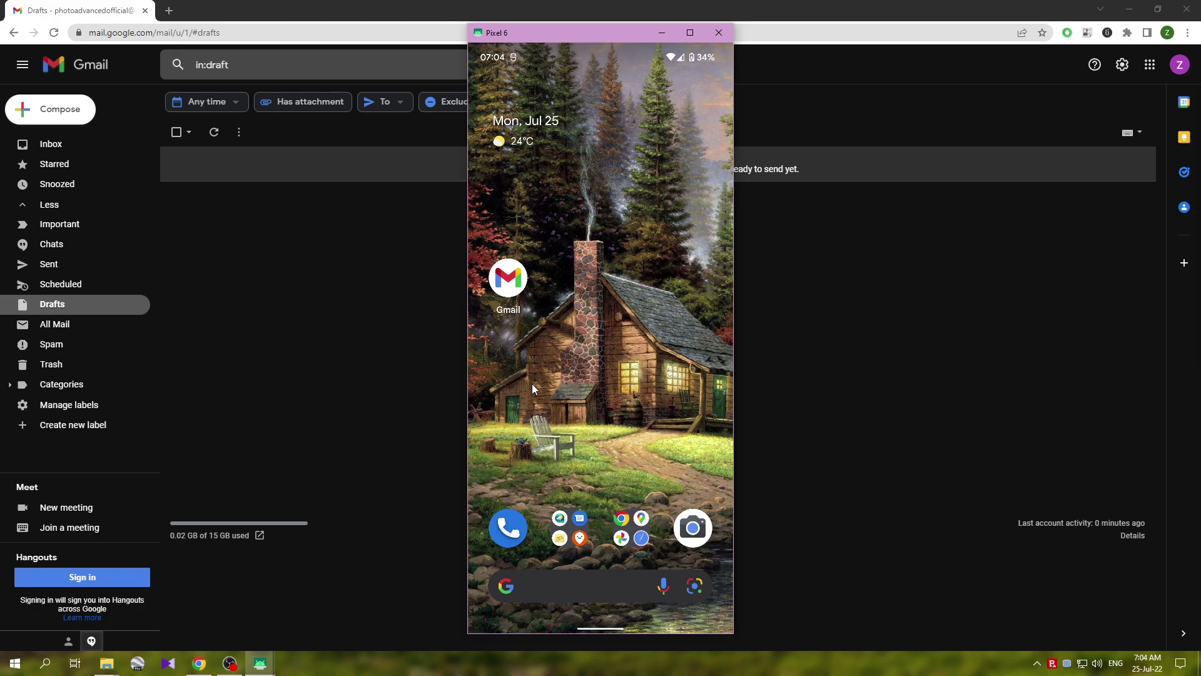
pyautogui.click(532, 384)
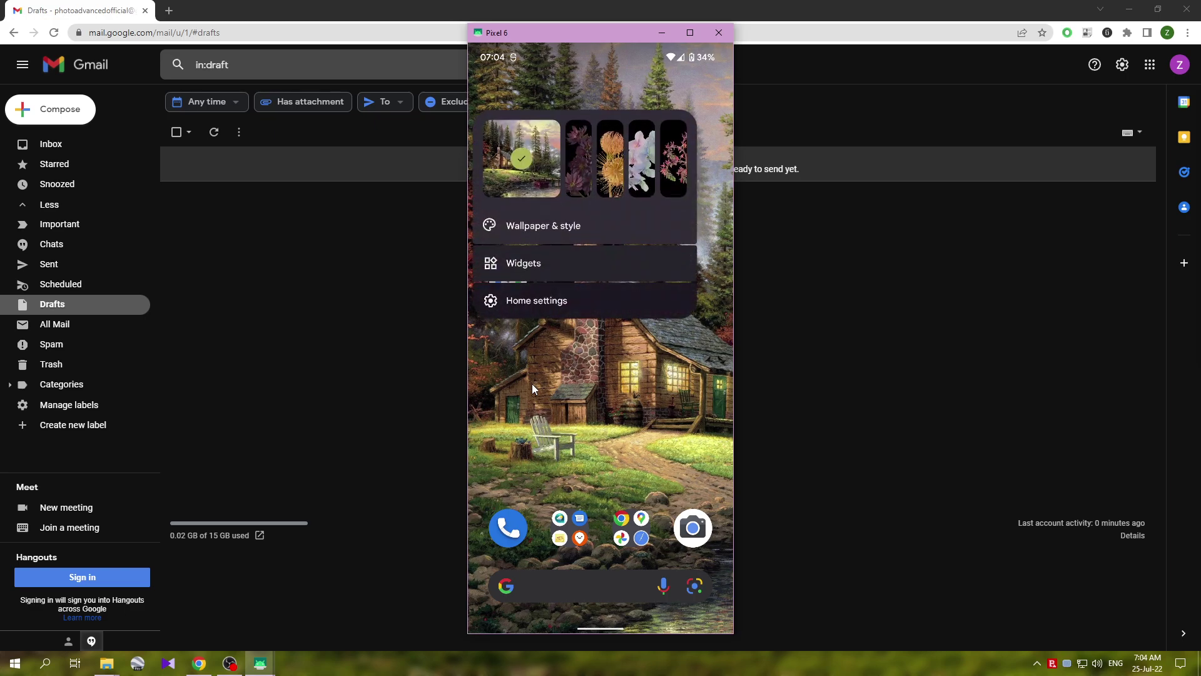
pyautogui.click(531, 384)
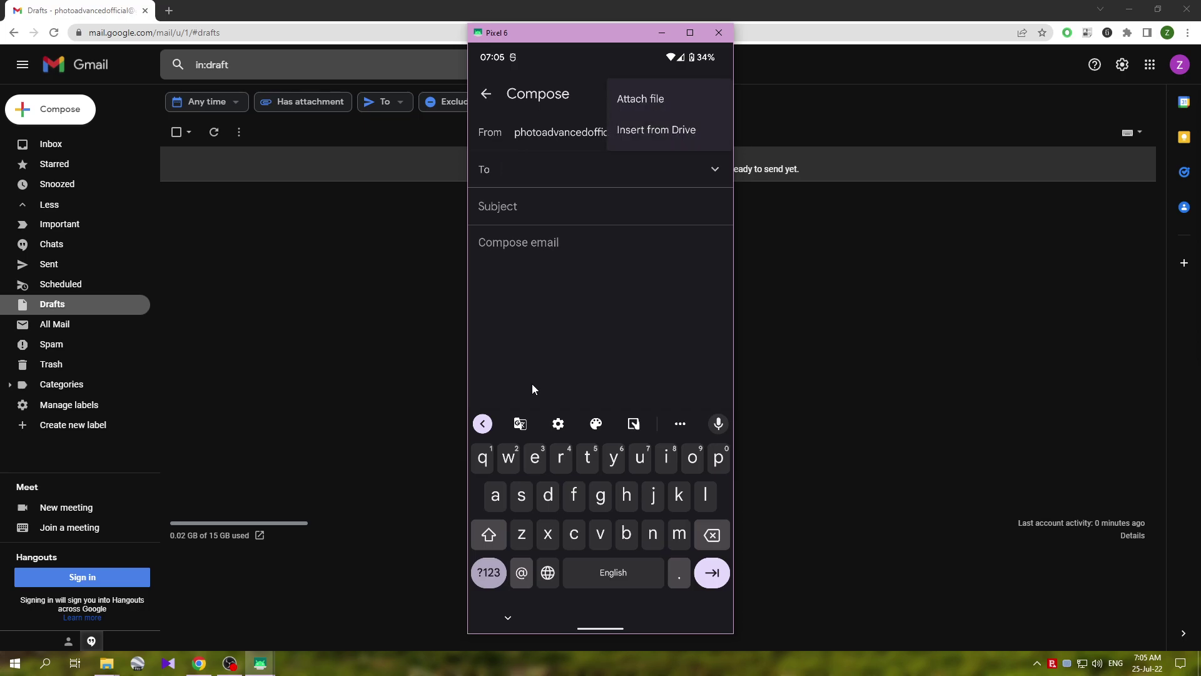
# Minimize and restore the Pixel 6 mirror window while the sunset photo goes into the draft
pyautogui.click(661, 33)
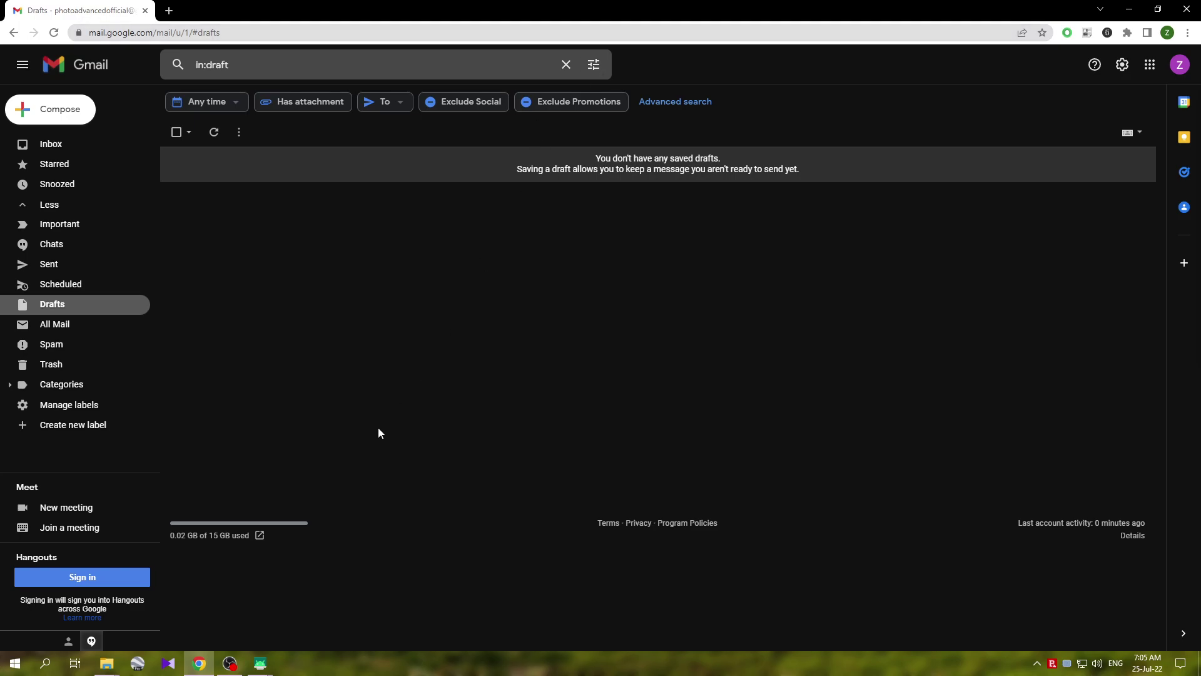
pyautogui.moveTo(260, 664)
pyautogui.click(324, 610)
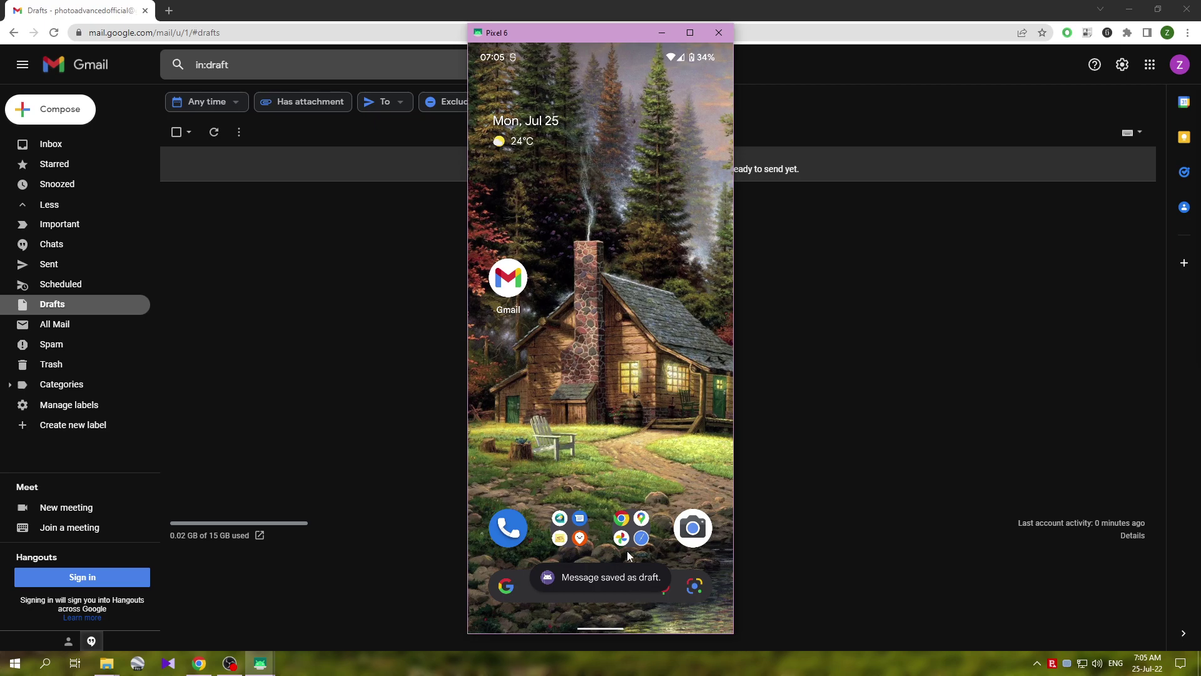
# Open the refreshed web draft, download IMG_20220721_192734_772.jpg and view it in Photos
pyautogui.click(374, 6)
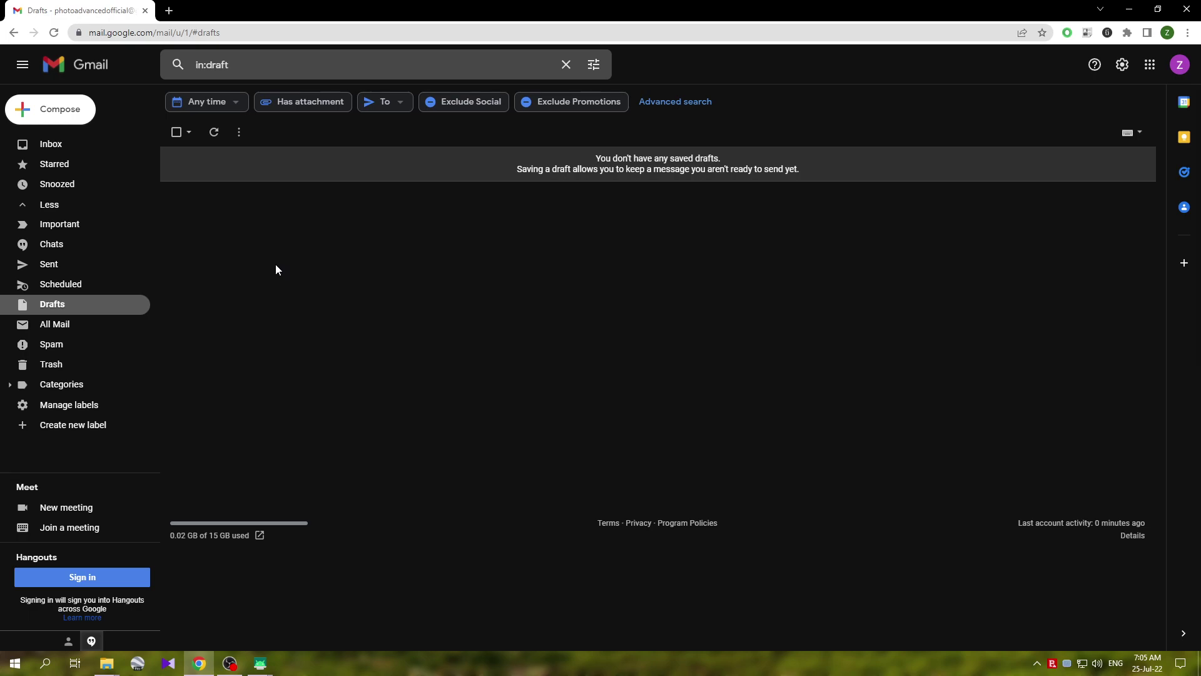
pyautogui.click(213, 133)
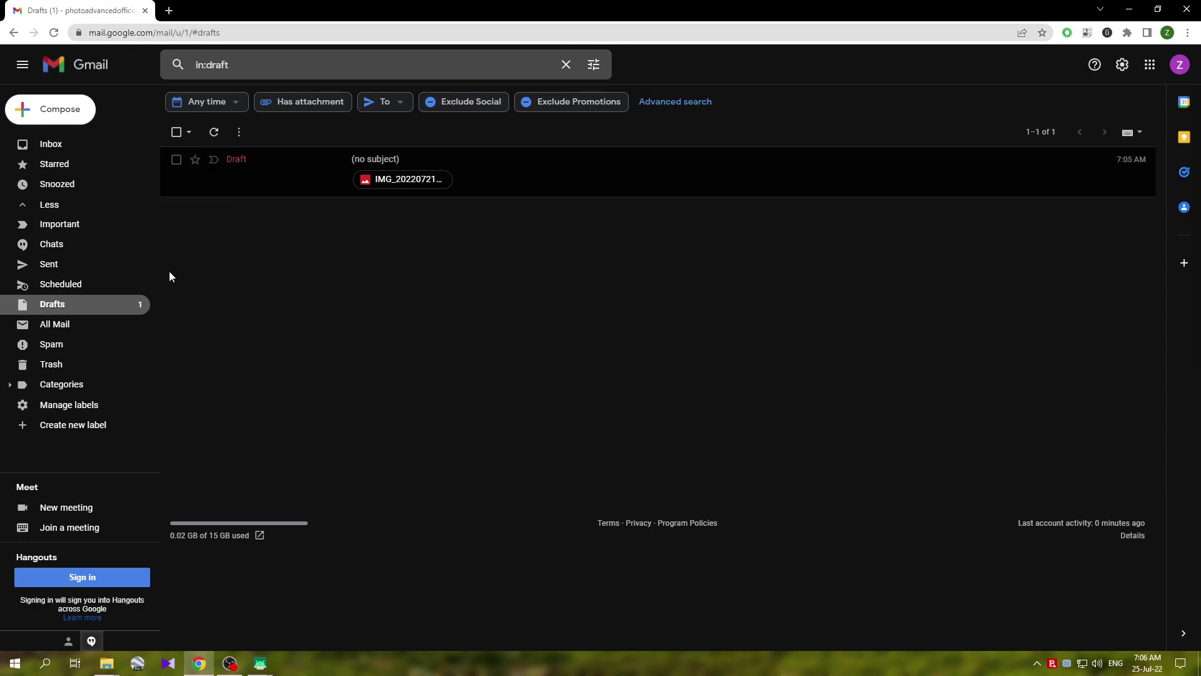
pyautogui.moveTo(356, 169)
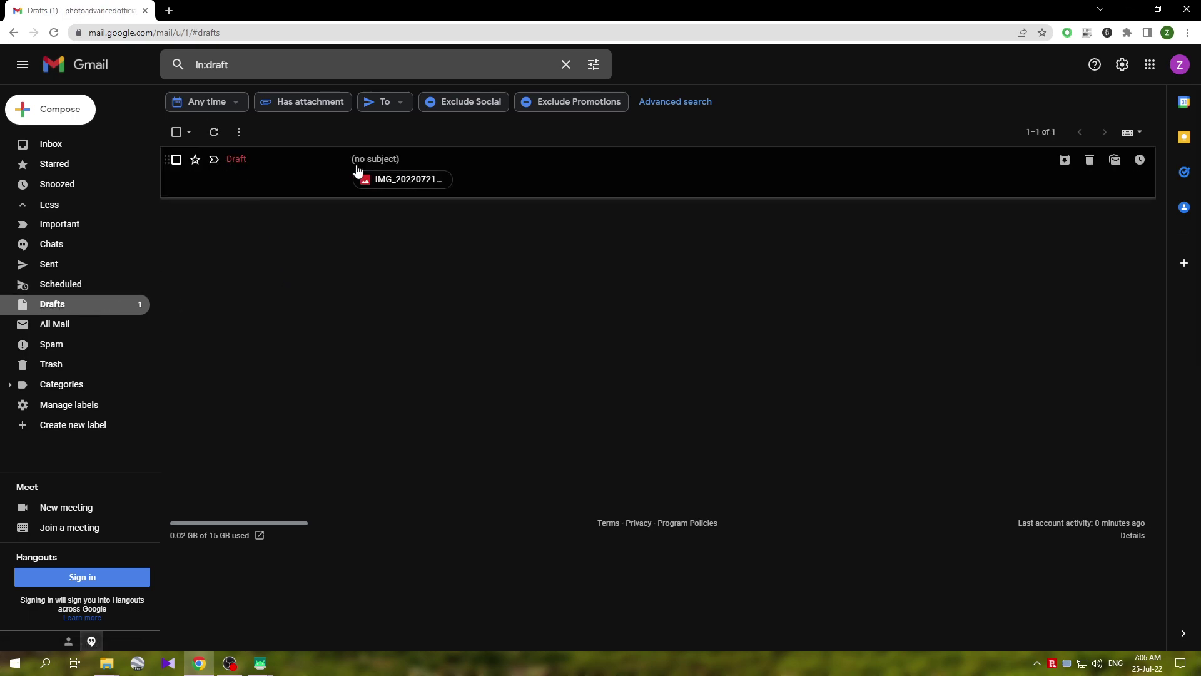
pyautogui.click(589, 164)
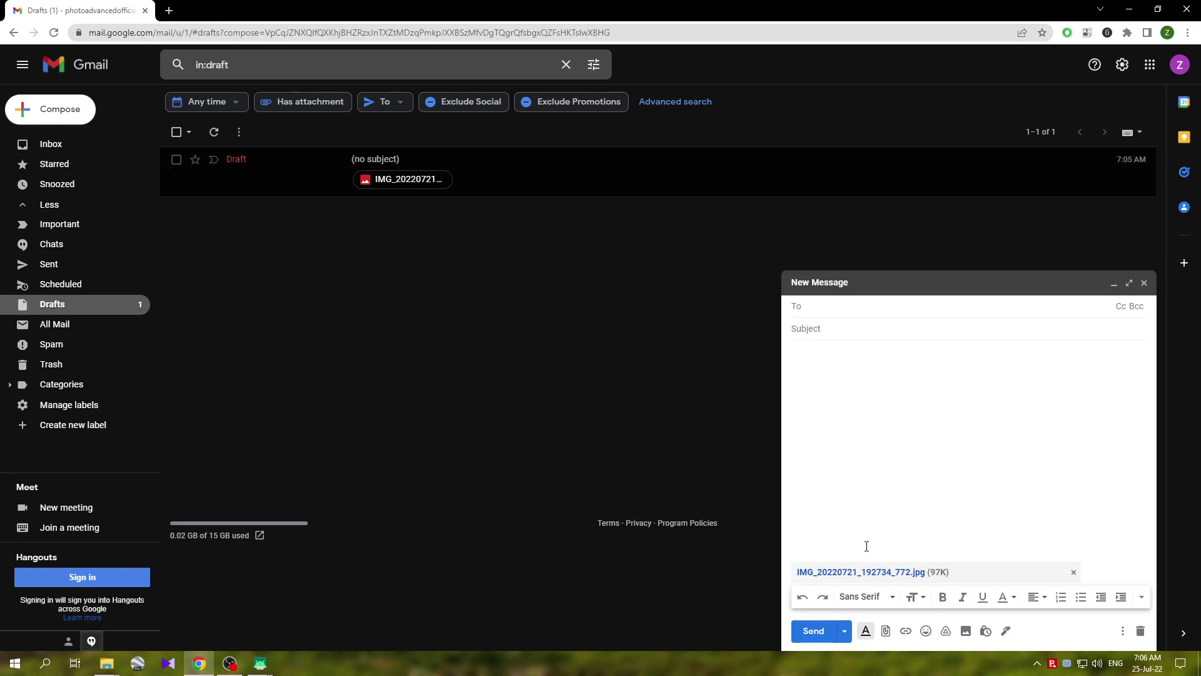
pyautogui.click(883, 572)
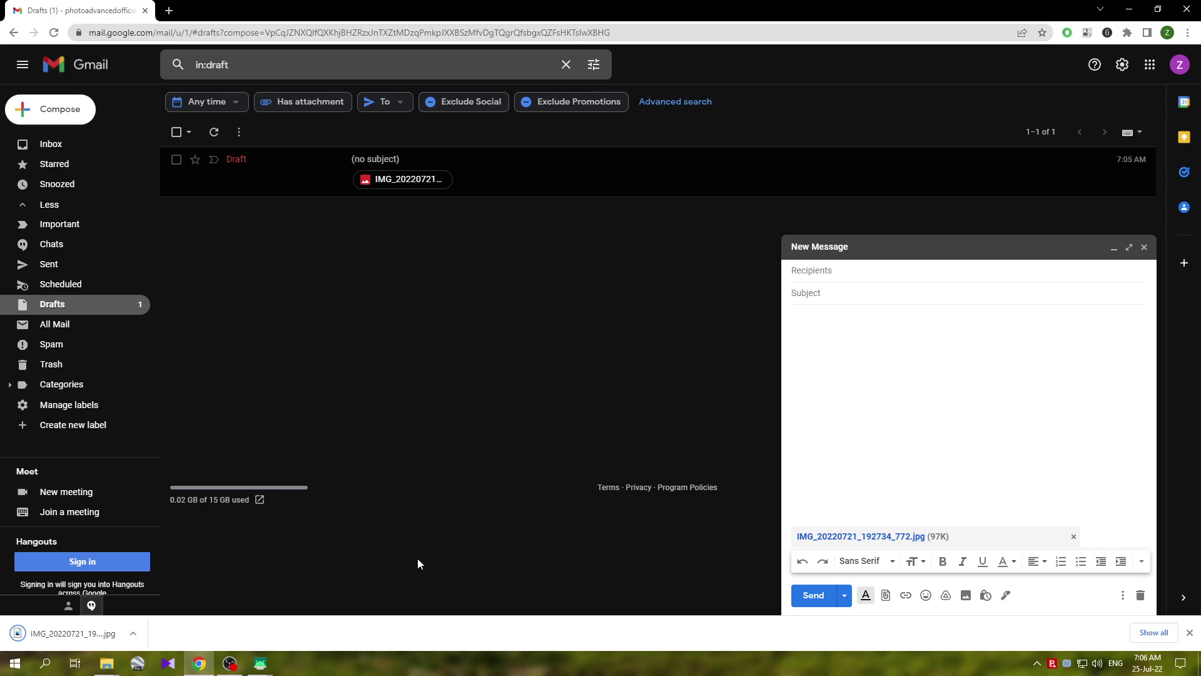
pyautogui.click(72, 632)
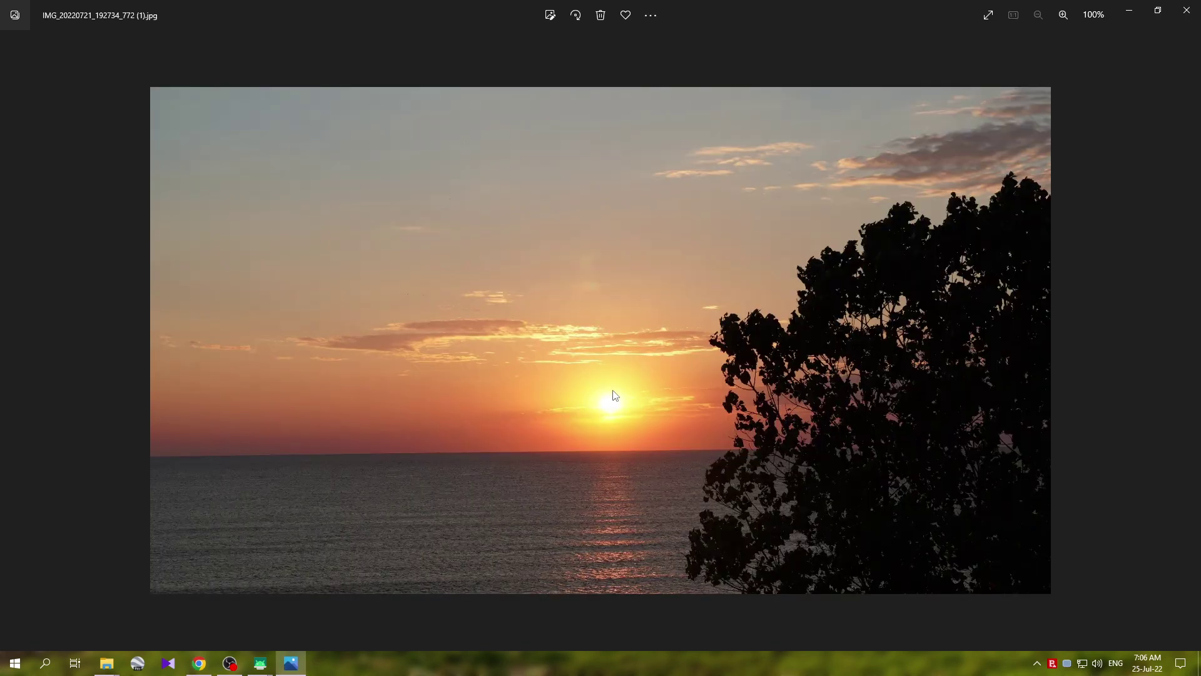
pyautogui.click(1187, 10)
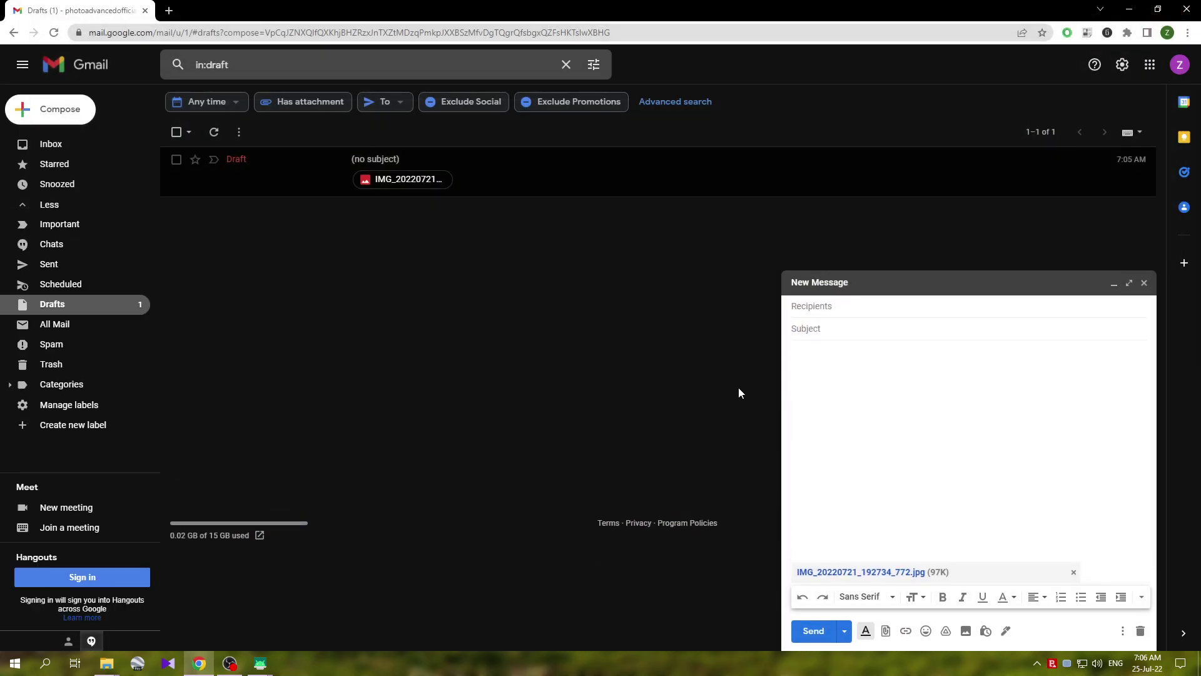